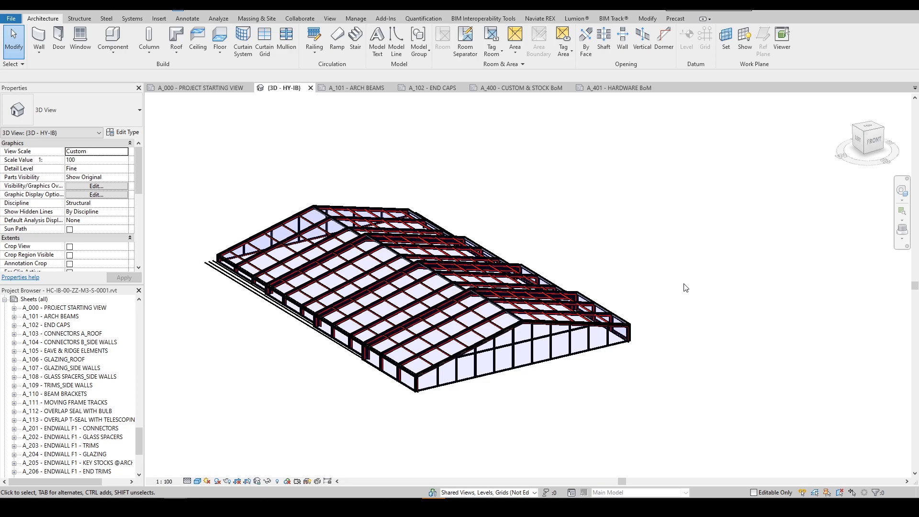
Examine the enclosure model's front corner, eave and arch beams up close, and its overall frame layout
{"action": "scroll", "coordinate": [406, 388], "scroll_direction": "up", "scroll_amount": 1}
{"action": "scroll", "coordinate": [405, 387], "scroll_direction": "up", "scroll_amount": 8}
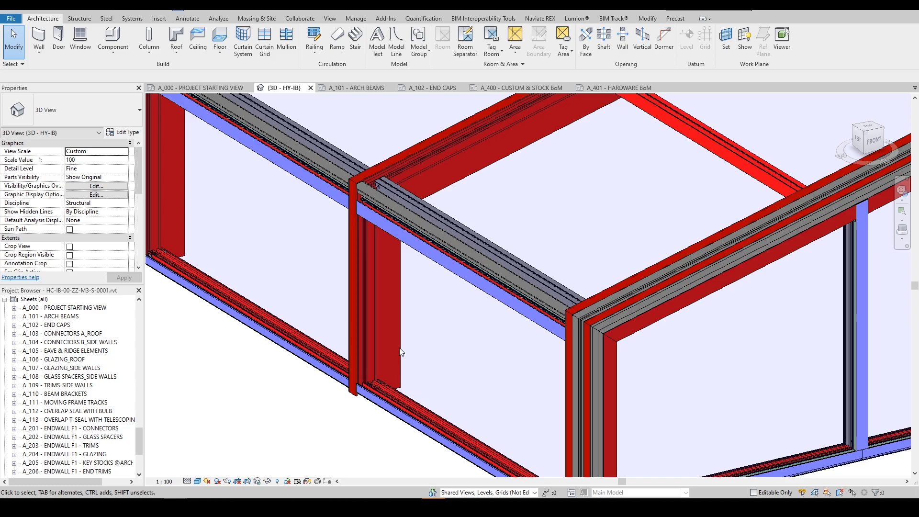
{"action": "scroll", "coordinate": [401, 352], "scroll_direction": "down", "scroll_amount": 8}
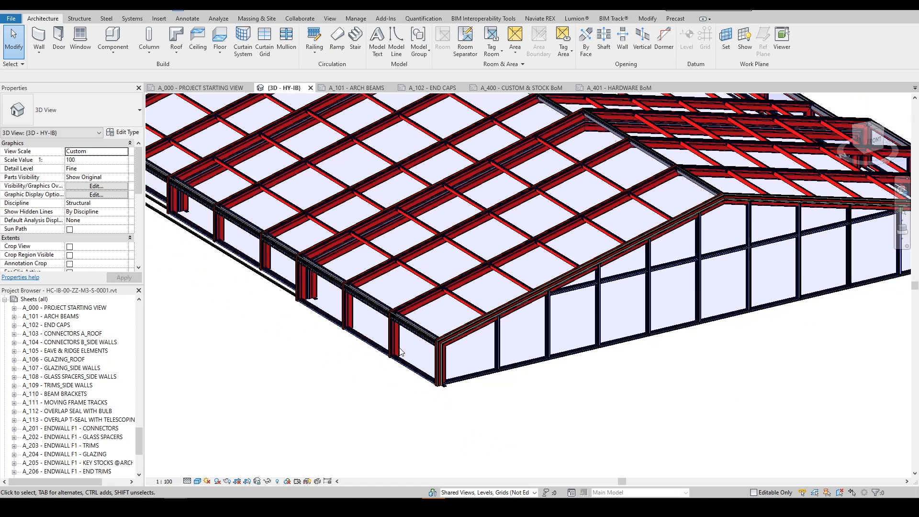
{"action": "scroll", "coordinate": [401, 351], "scroll_direction": "down", "scroll_amount": 2}
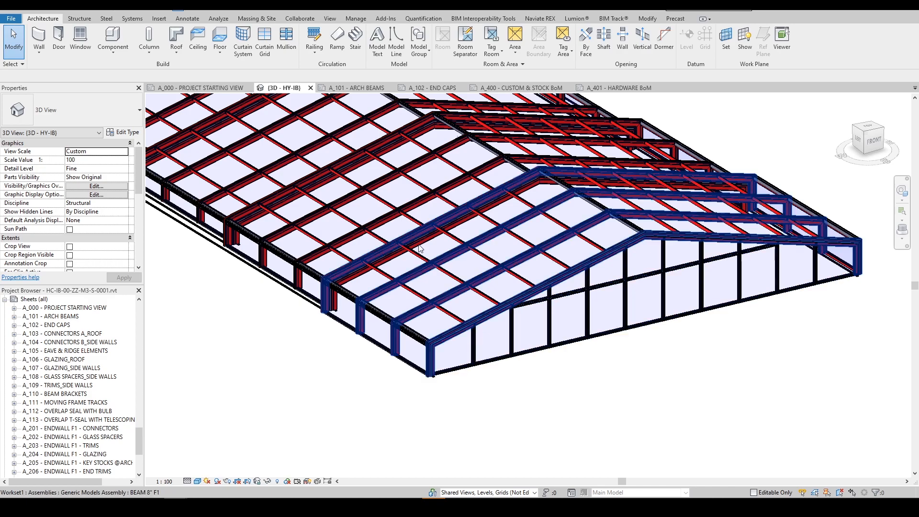
{"action": "scroll", "coordinate": [558, 247], "scroll_direction": "down", "scroll_amount": 1}
{"action": "scroll", "coordinate": [547, 254], "scroll_direction": "down", "scroll_amount": 1}
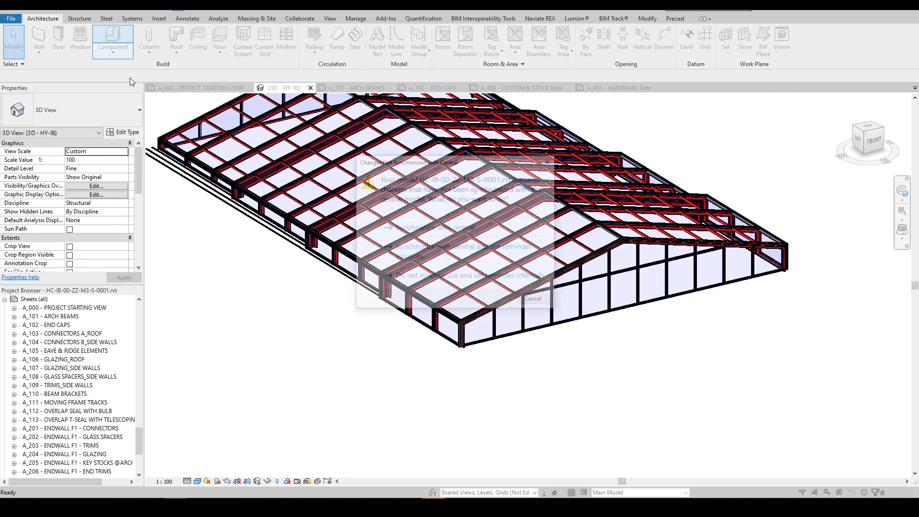
Dismiss the synchronization reminder and place one OVERLAP SEAL TELESCOPING arch assembly, type FRAME 3, on LEVEL 1 beside the enclosure
{"action": "left_click", "coordinate": [536, 302]}
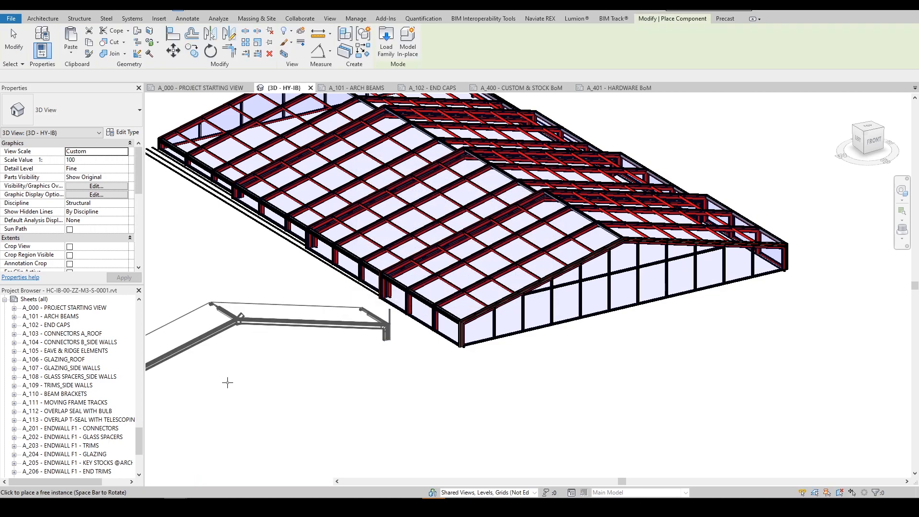
{"action": "left_click", "coordinate": [400, 433]}
{"action": "scroll", "coordinate": [508, 398], "scroll_direction": "up", "scroll_amount": 3}
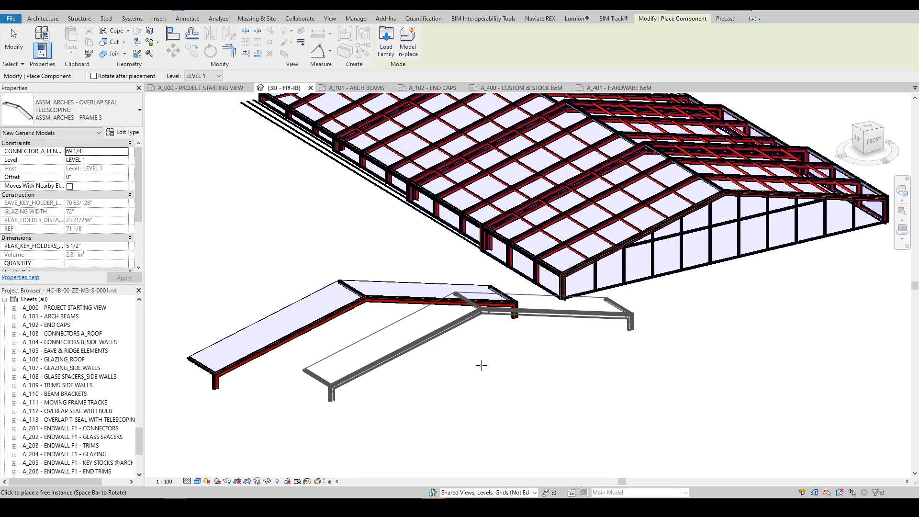
{"action": "key", "text": "Escape"}
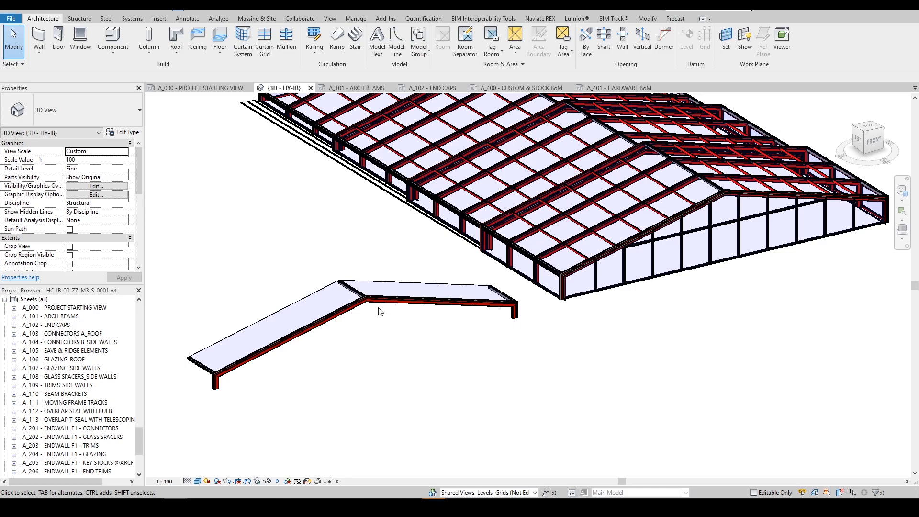
Examine the placed arch assembly's ridge member and the peak joint where the two roof beams meet
{"action": "scroll", "coordinate": [365, 322], "scroll_direction": "up", "scroll_amount": 5}
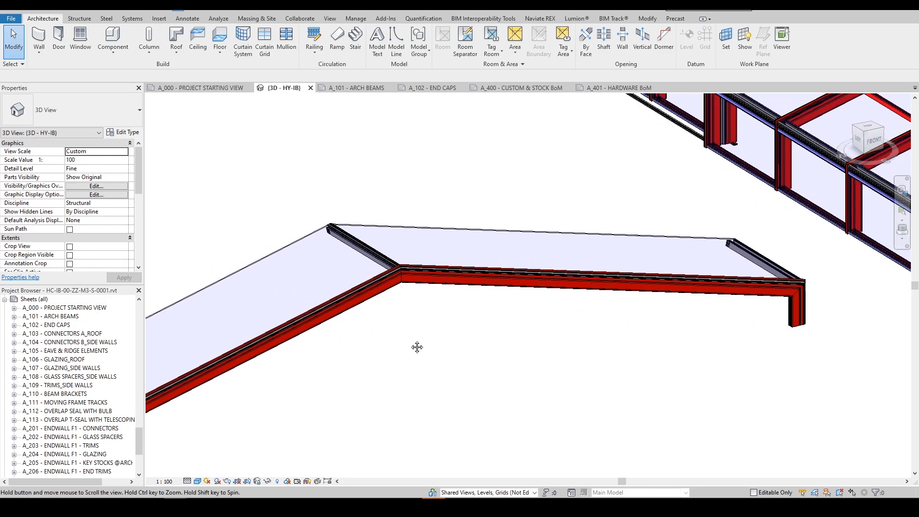
{"action": "scroll", "coordinate": [450, 225], "scroll_direction": "up", "scroll_amount": 5}
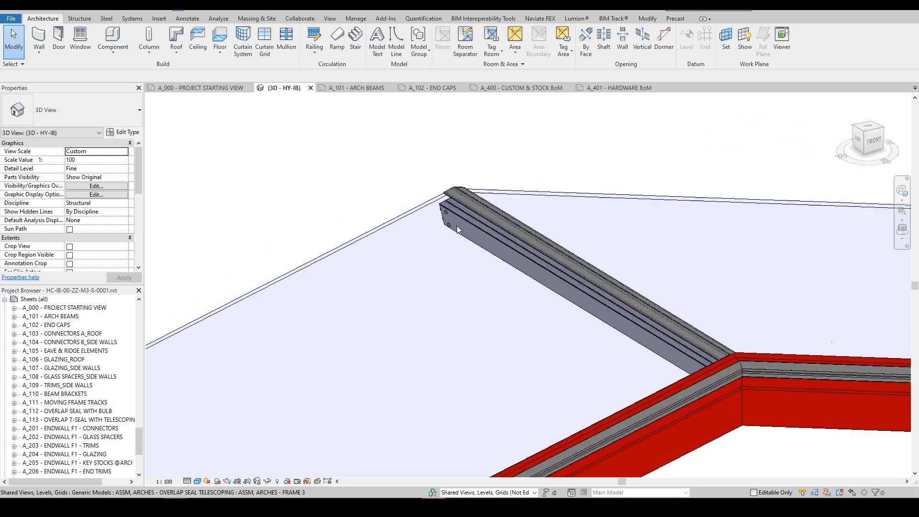
{"action": "scroll", "coordinate": [437, 223], "scroll_direction": "down", "scroll_amount": 5}
{"action": "middle_click_drag", "start_coordinate": [495, 314], "coordinate": [495, 208]}
{"action": "scroll", "coordinate": [390, 175], "scroll_direction": "down", "scroll_amount": 5}
{"action": "scroll", "coordinate": [577, 259], "scroll_direction": "up", "scroll_amount": 3}
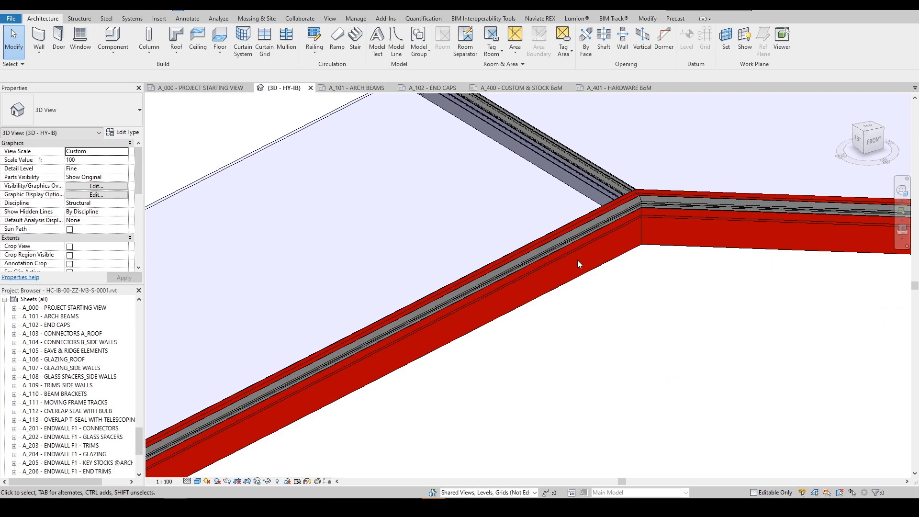
{"action": "scroll", "coordinate": [578, 261], "scroll_direction": "down", "scroll_amount": 4}
{"action": "middle_click_drag", "start_coordinate": [583, 277], "coordinate": [633, 246]}
{"action": "scroll", "coordinate": [632, 247], "scroll_direction": "up", "scroll_amount": 3}
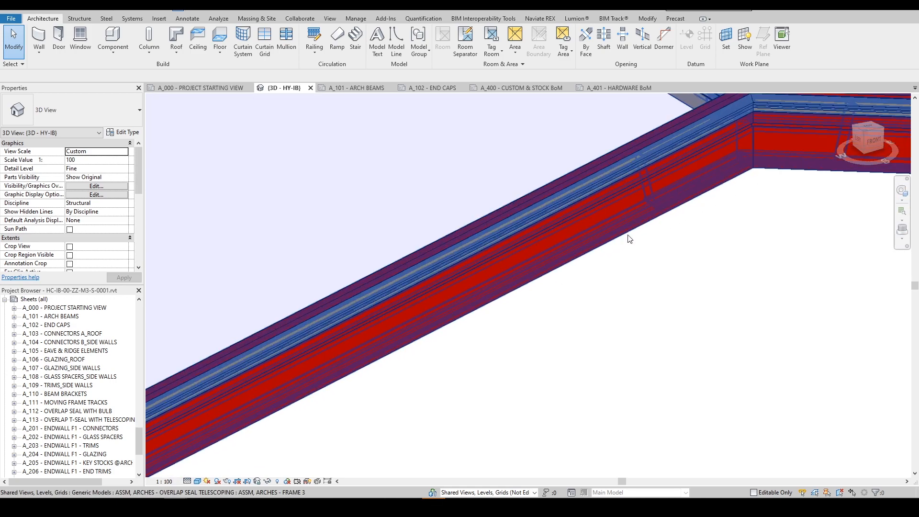
Inspect the nested 8 inch beam on one slope of the placed arch, including its properties, and deselect it
{"action": "scroll", "coordinate": [638, 234], "scroll_direction": "up", "scroll_amount": 2}
{"action": "left_click", "coordinate": [640, 240]}
{"action": "scroll", "coordinate": [626, 240], "scroll_direction": "down", "scroll_amount": 3}
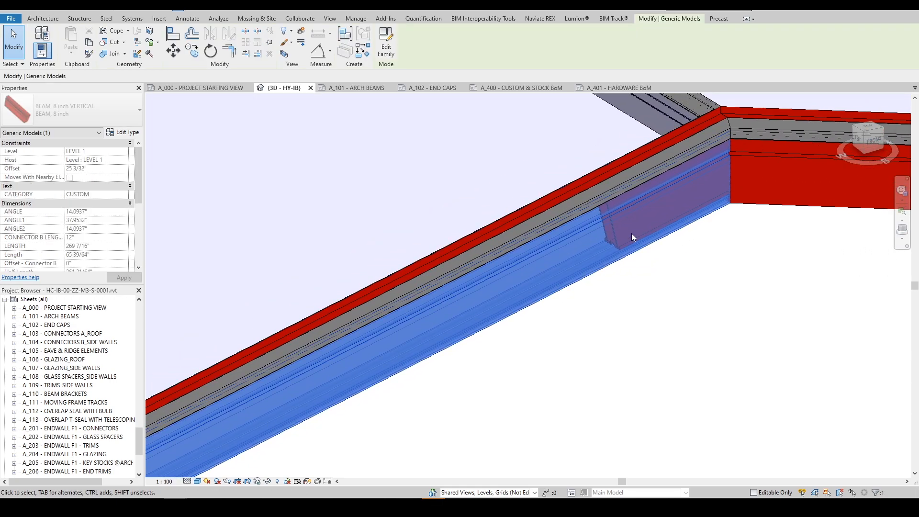
{"action": "scroll", "coordinate": [646, 218], "scroll_direction": "down", "scroll_amount": 6}
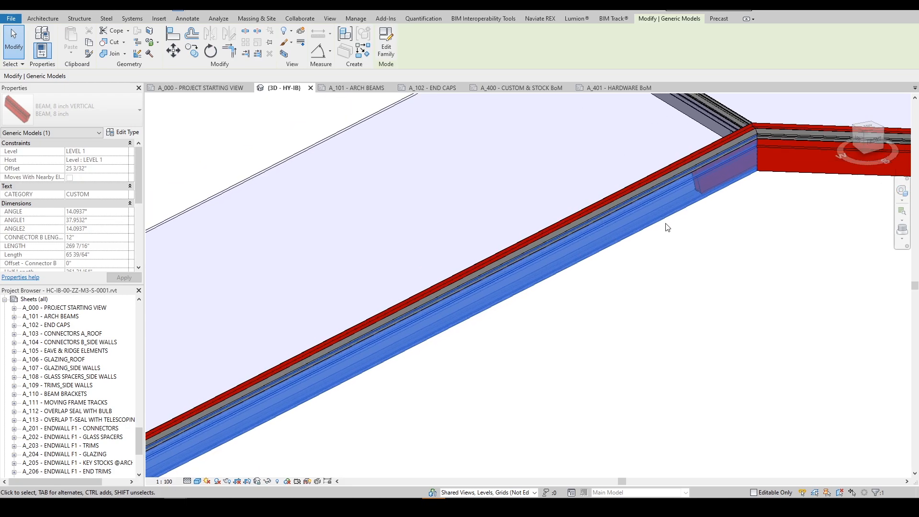
{"action": "scroll", "coordinate": [664, 237], "scroll_direction": "down", "scroll_amount": 2}
{"action": "left_click", "coordinate": [680, 273]}
{"action": "middle_click_drag", "start_coordinate": [694, 283], "coordinate": [578, 284]}
{"action": "scroll", "coordinate": [603, 271], "scroll_direction": "down", "scroll_amount": 2}
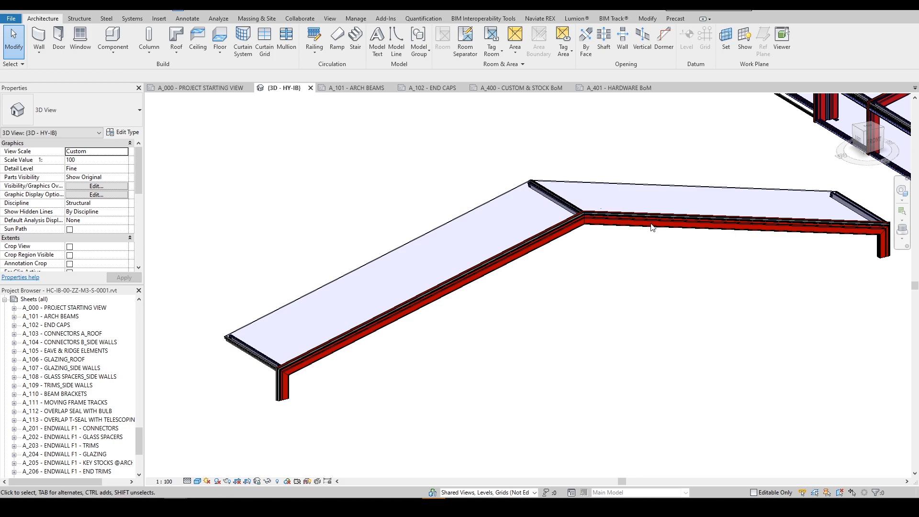
{"action": "middle_click_drag", "start_coordinate": [630, 262], "coordinate": [563, 292]}
{"action": "scroll", "coordinate": [563, 293], "scroll_direction": "down", "scroll_amount": 2}
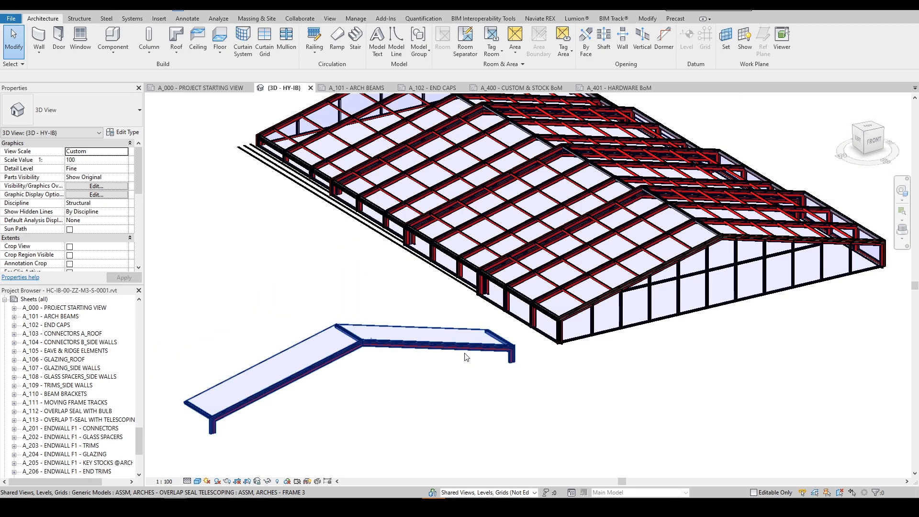
Duplicate the placed arch's type under the name ASSM, ARCHES - FRAME 5
{"action": "left_click", "coordinate": [466, 356]}
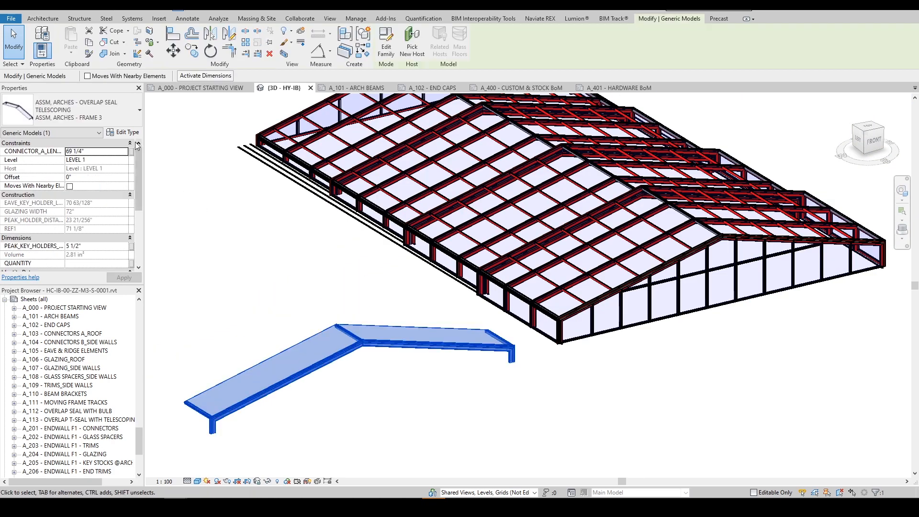
{"action": "left_click", "coordinate": [128, 133]}
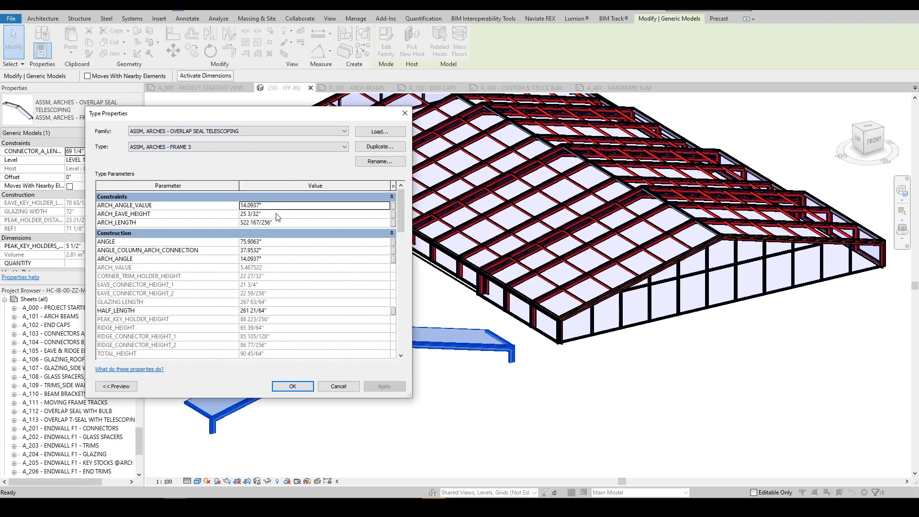
{"action": "left_click", "coordinate": [290, 223]}
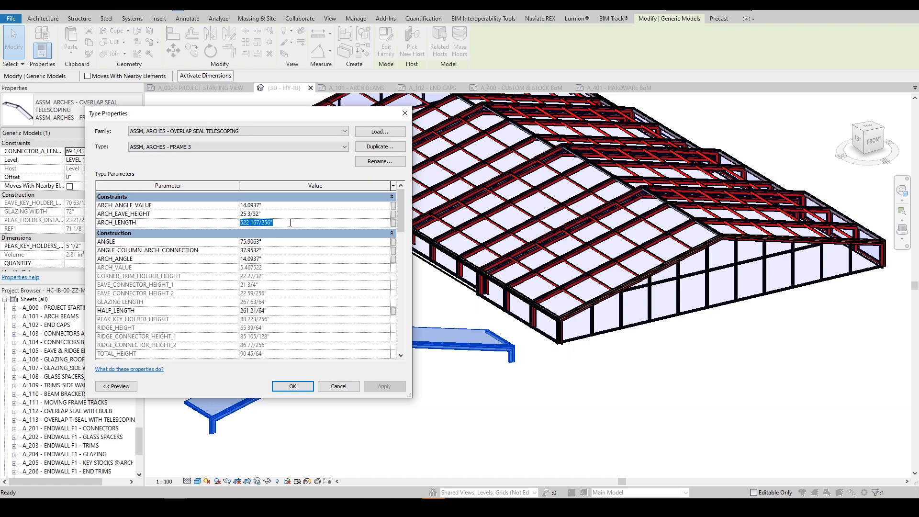
{"action": "left_click", "coordinate": [399, 149]}
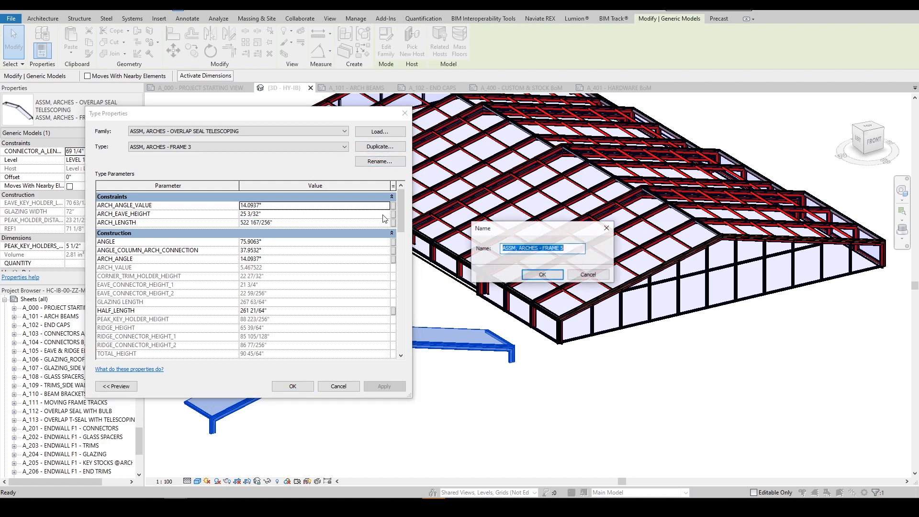
{"action": "left_click", "coordinate": [540, 276]}
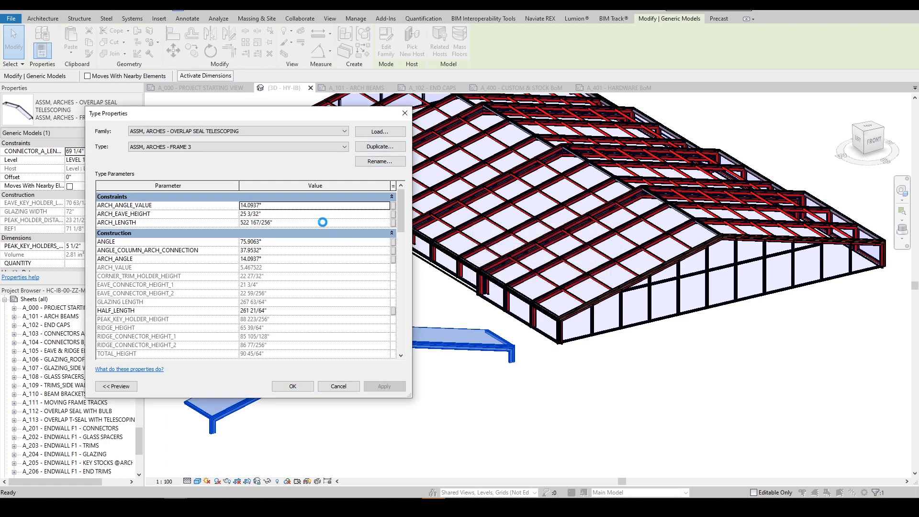
Set the FRAME 5 type's ARCH_LENGTH to 400 inches and ARCH_EAVE_HEIGHT to 22 inches, and apply the changes
{"action": "left_click", "coordinate": [323, 222]}
{"action": "type", "text": "400"}
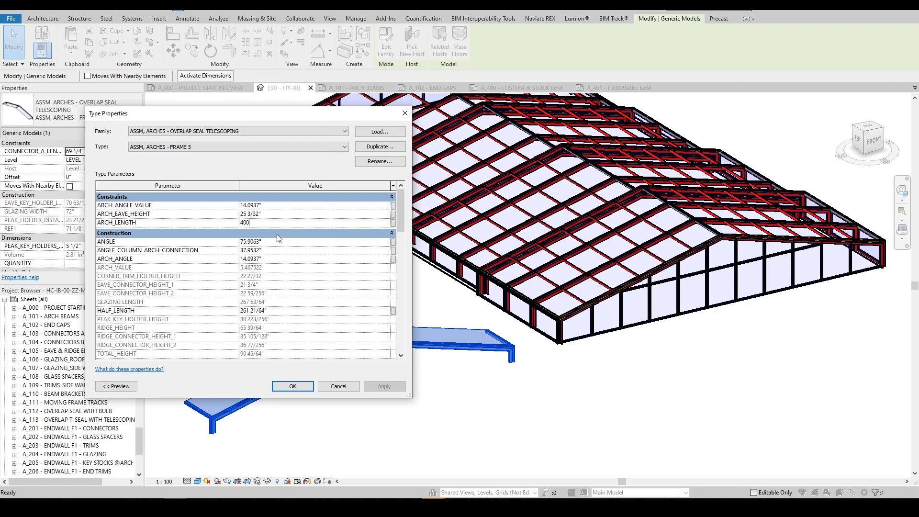
{"action": "left_click", "coordinate": [286, 215]}
{"action": "type", "text": "22"}
{"action": "left_click", "coordinate": [296, 386]}
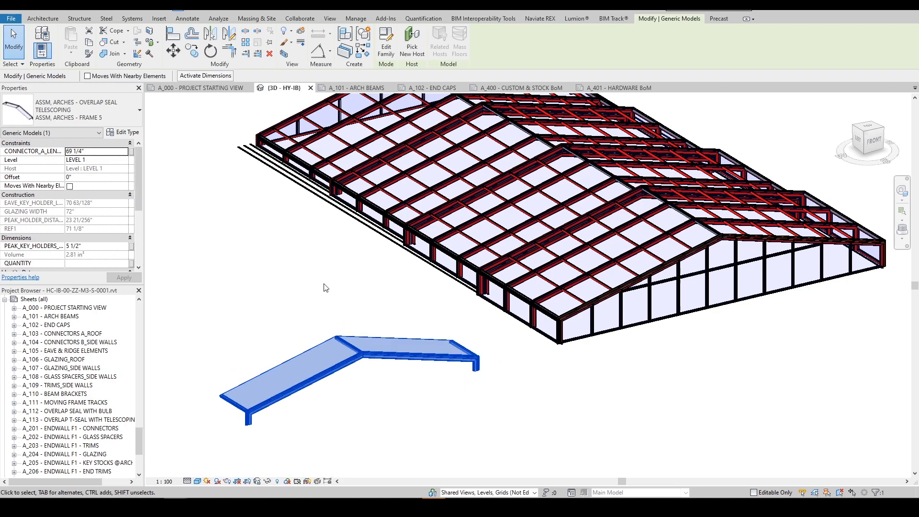
Set the FRAME 5 type's ARCH_ANGLE_VALUE to 12° and apply the change to the placed arch
{"action": "left_click", "coordinate": [125, 132]}
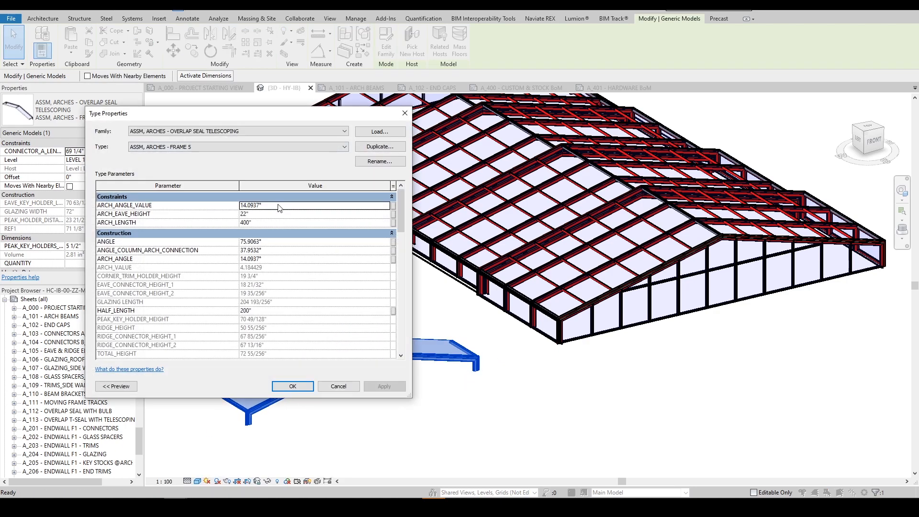
{"action": "left_click", "coordinate": [279, 207]}
{"action": "type", "text": "12"}
{"action": "left_click", "coordinate": [301, 386]}
{"action": "left_click", "coordinate": [403, 389]}
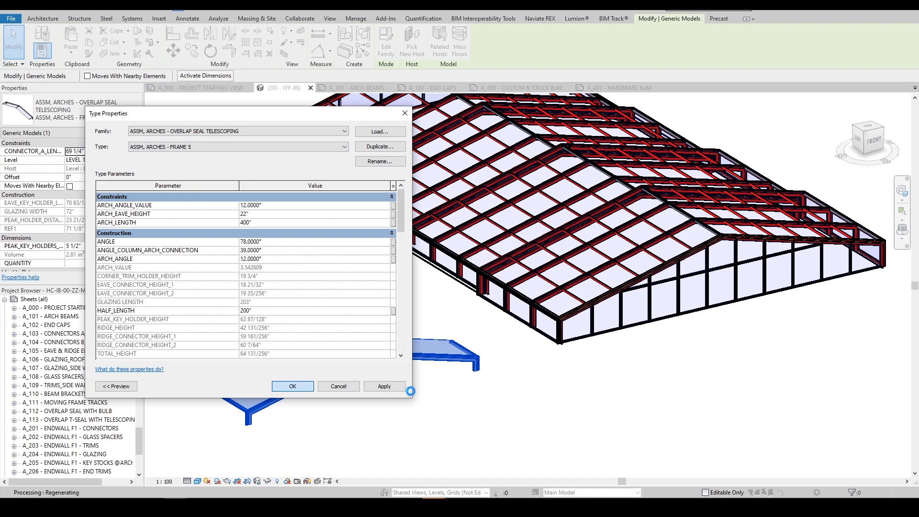
Deselect the arch assembly and examine its eave end, ridge joint and overall shape beside the enclosure
{"action": "scroll", "coordinate": [470, 360], "scroll_direction": "up", "scroll_amount": 6}
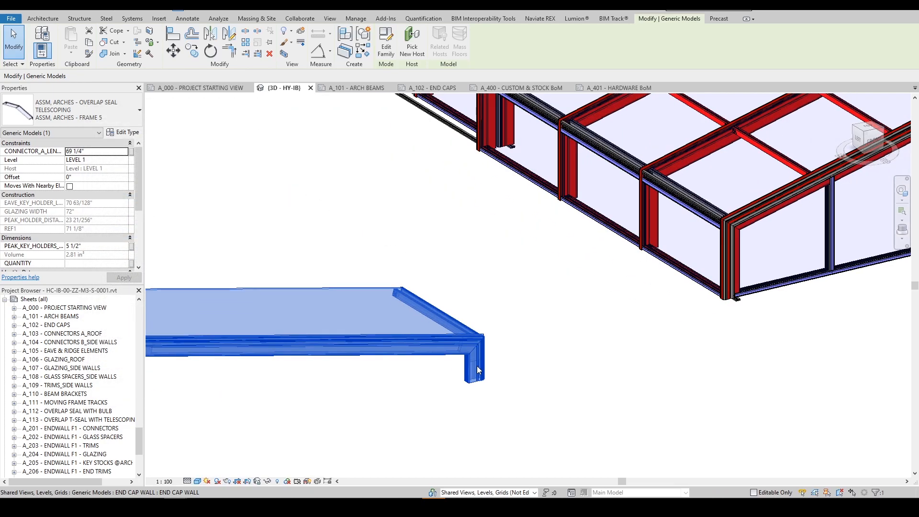
{"action": "key", "text": "Escape"}
{"action": "middle_click_drag", "start_coordinate": [468, 351], "coordinate": [685, 337], "text": "shift"}
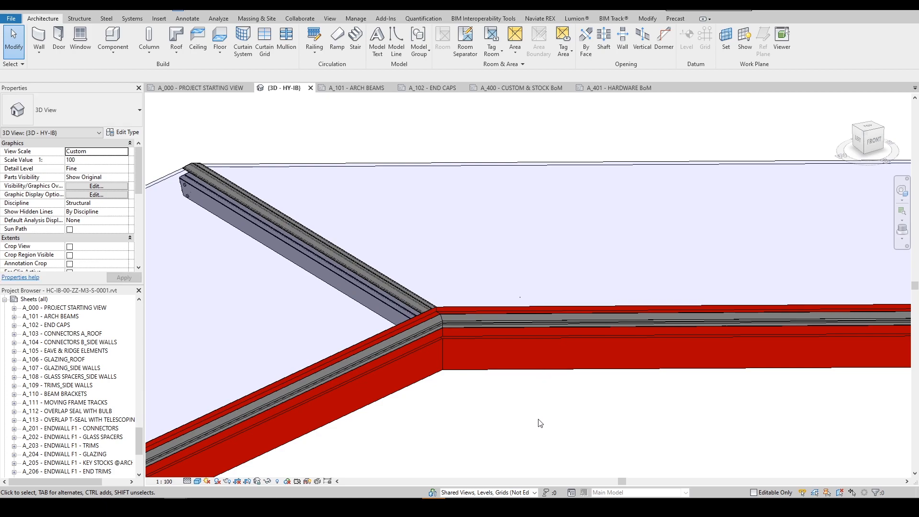
{"action": "scroll", "coordinate": [537, 420], "scroll_direction": "down", "scroll_amount": 5}
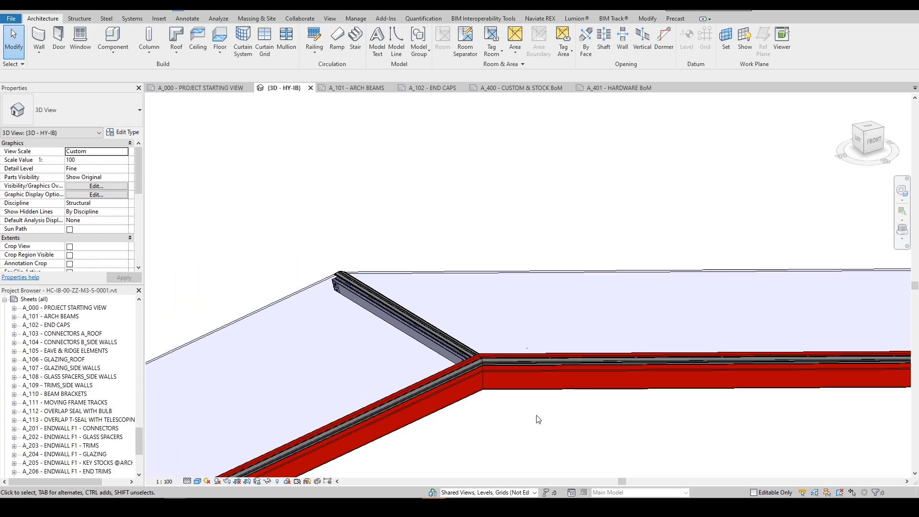
{"action": "scroll", "coordinate": [502, 368], "scroll_direction": "down", "scroll_amount": 4}
{"action": "scroll", "coordinate": [521, 376], "scroll_direction": "up", "scroll_amount": 1}
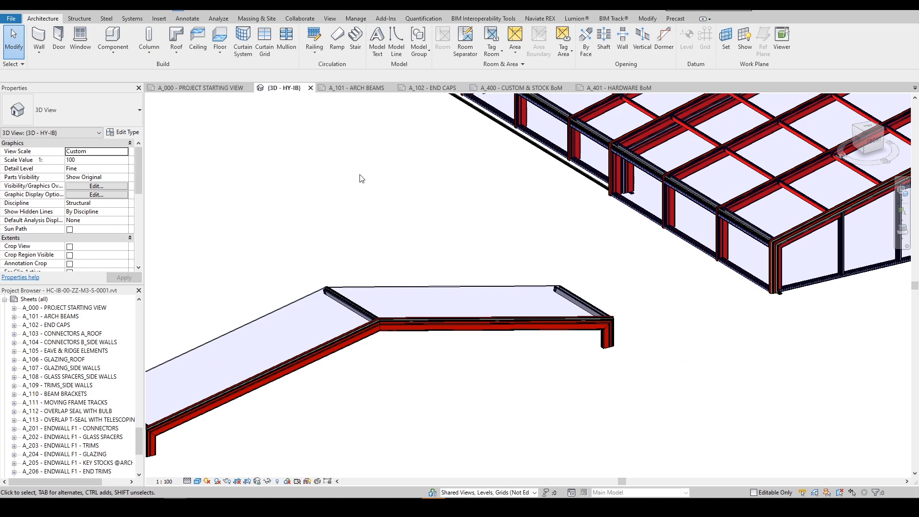
{"action": "scroll", "coordinate": [497, 319], "scroll_direction": "down", "scroll_amount": 1}
{"action": "middle_click_drag", "start_coordinate": [497, 319], "coordinate": [496, 322]}
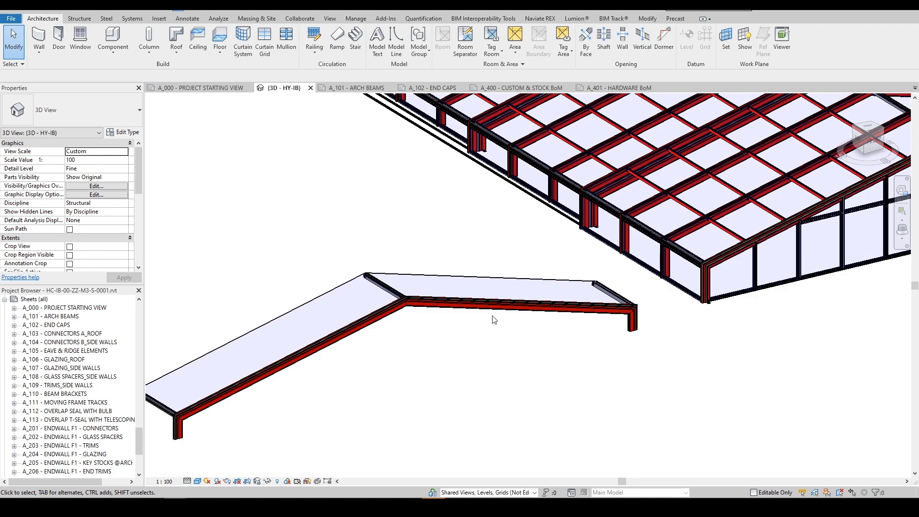
{"action": "scroll", "coordinate": [477, 309], "scroll_direction": "down", "scroll_amount": 1}
{"action": "scroll", "coordinate": [478, 307], "scroll_direction": "down", "scroll_amount": 1}
{"action": "middle_click_drag", "start_coordinate": [482, 307], "coordinate": [442, 334]}
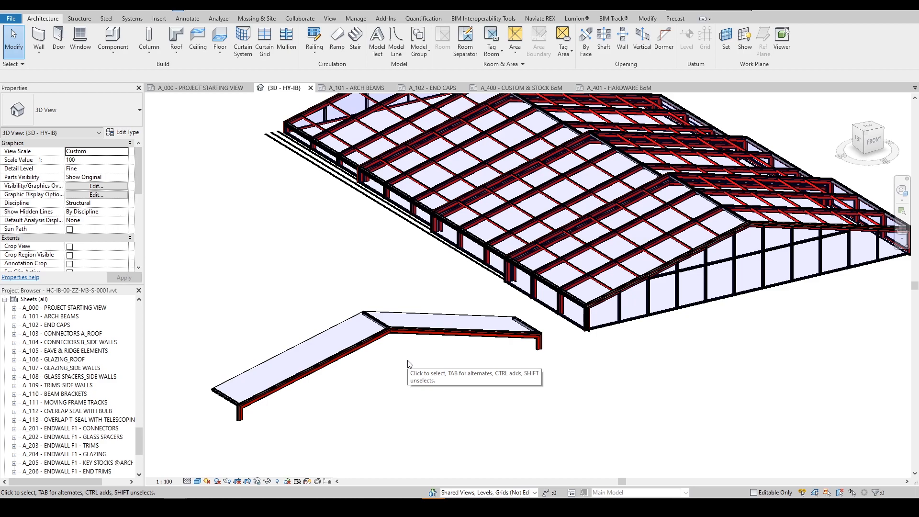
{"action": "middle_click_drag", "start_coordinate": [412, 365], "coordinate": [386, 375]}
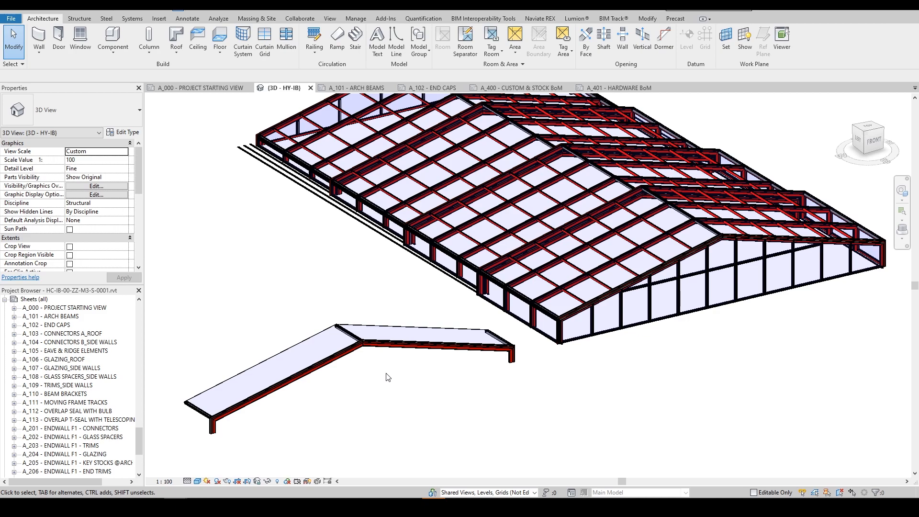
Compare the A_101 - ARCH BEAMS and A_102 - END CAPS sheets, viewing their frame elevations and schedules
{"action": "left_click", "coordinate": [361, 89]}
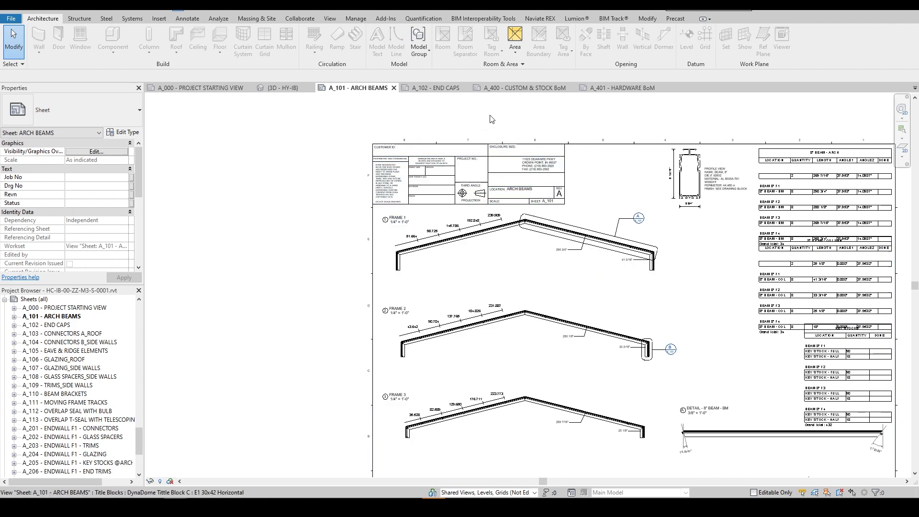
{"action": "left_click", "coordinate": [452, 88]}
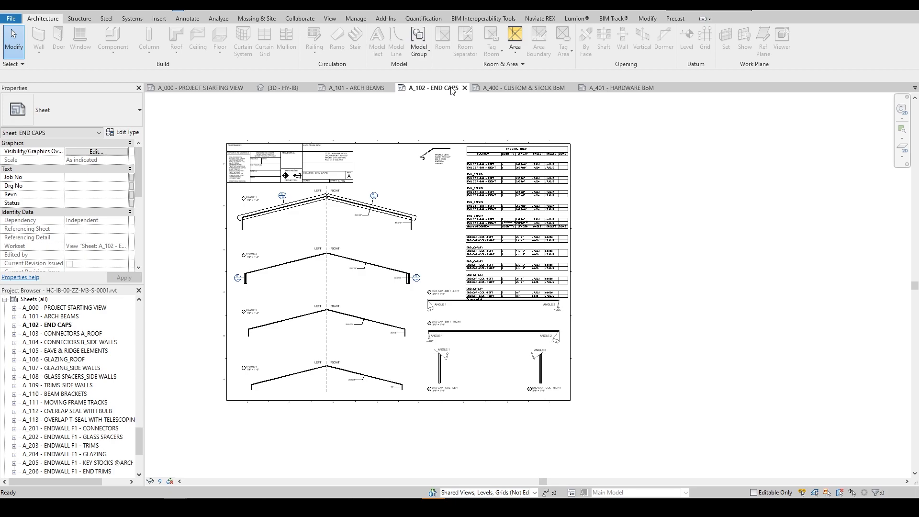
{"action": "left_click", "coordinate": [359, 89]}
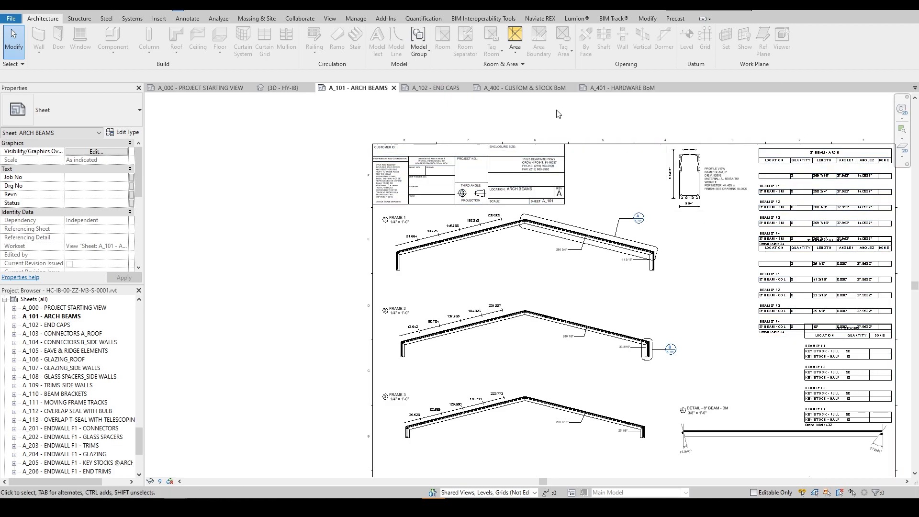
{"action": "left_click", "coordinate": [427, 87]}
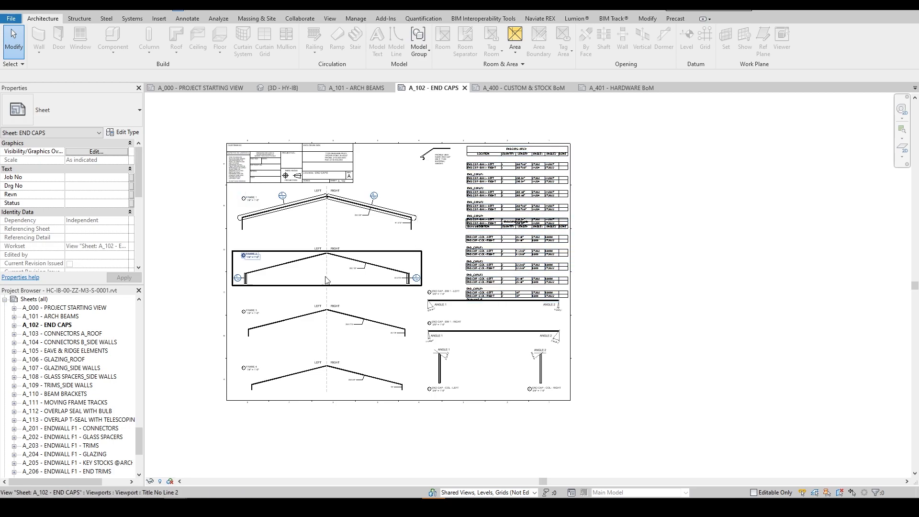
Examine the end cap beam and column details on the A_102 - END CAPS sheet, and view the A_400 - CUSTOM & STOCK BoM schedules
{"action": "scroll", "coordinate": [452, 325], "scroll_direction": "up", "scroll_amount": 5}
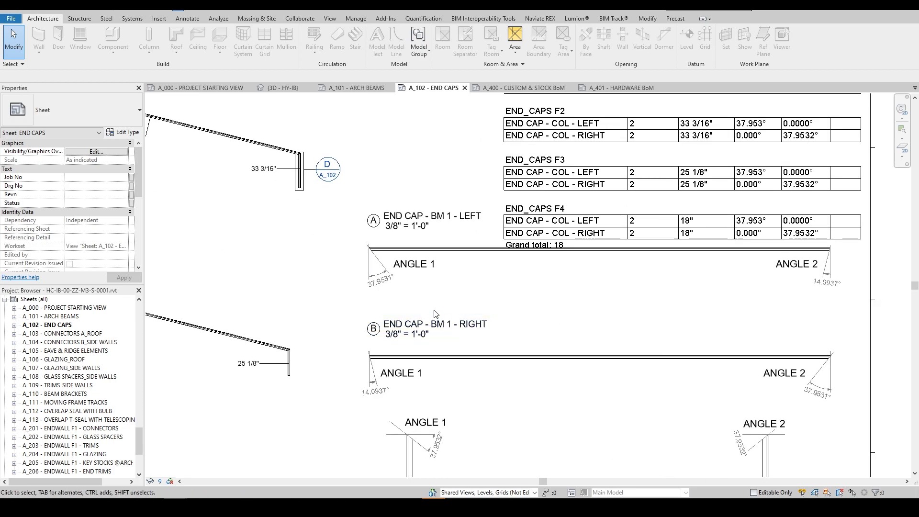
{"action": "scroll", "coordinate": [834, 277], "scroll_direction": "down", "scroll_amount": 1}
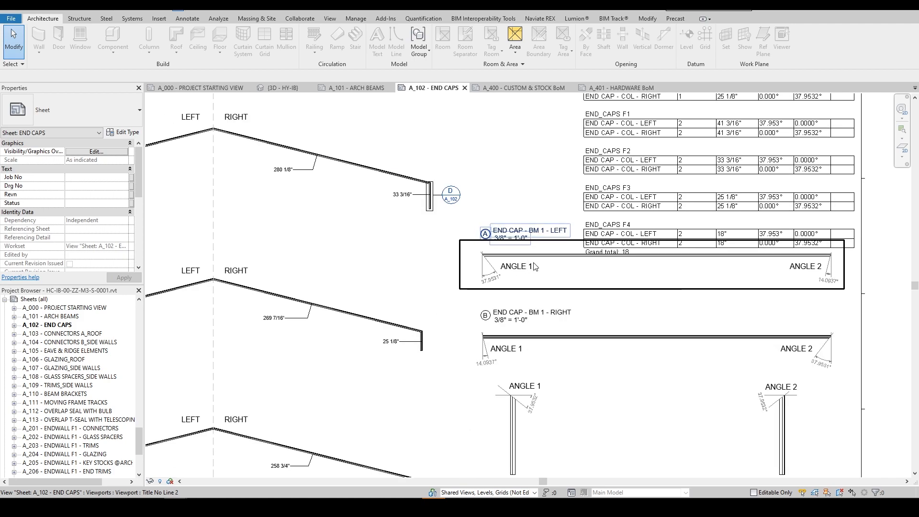
{"action": "scroll", "coordinate": [535, 266], "scroll_direction": "down", "scroll_amount": 2}
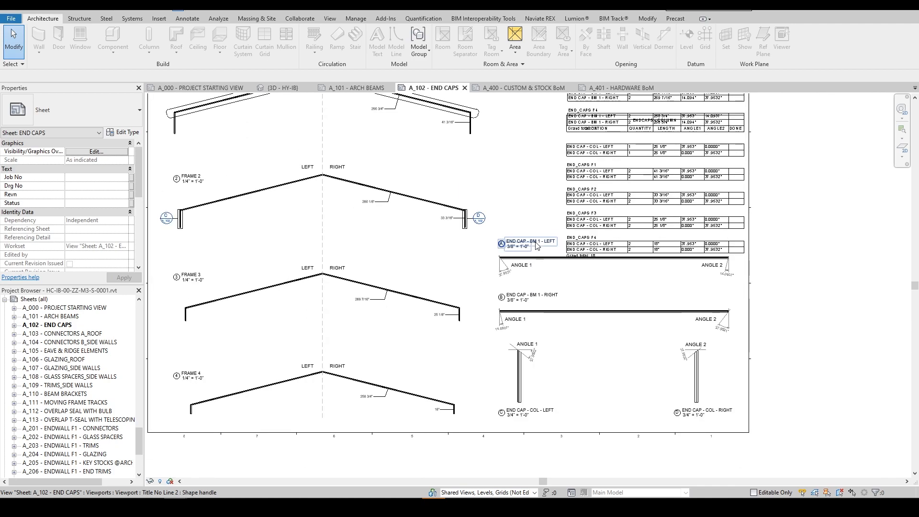
{"action": "key", "text": "ctrl+Tab"}
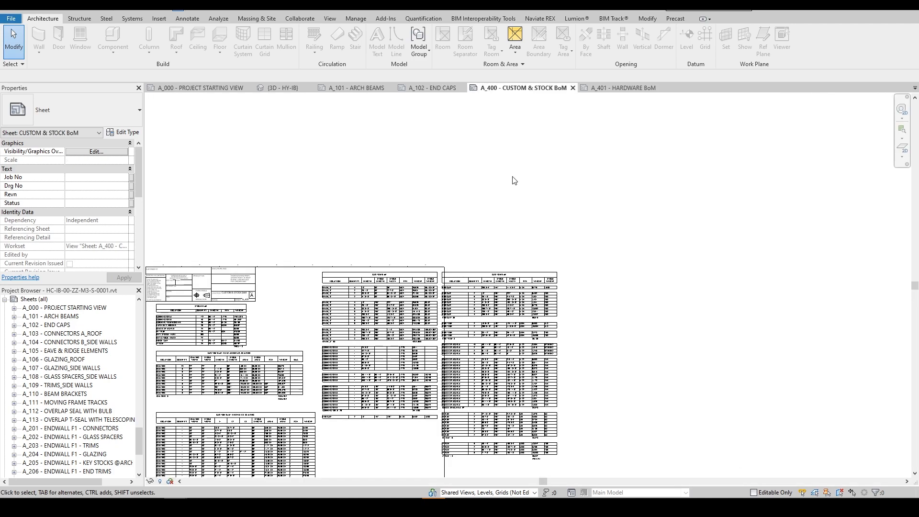
{"action": "scroll", "coordinate": [503, 254], "scroll_direction": "down", "scroll_amount": 3}
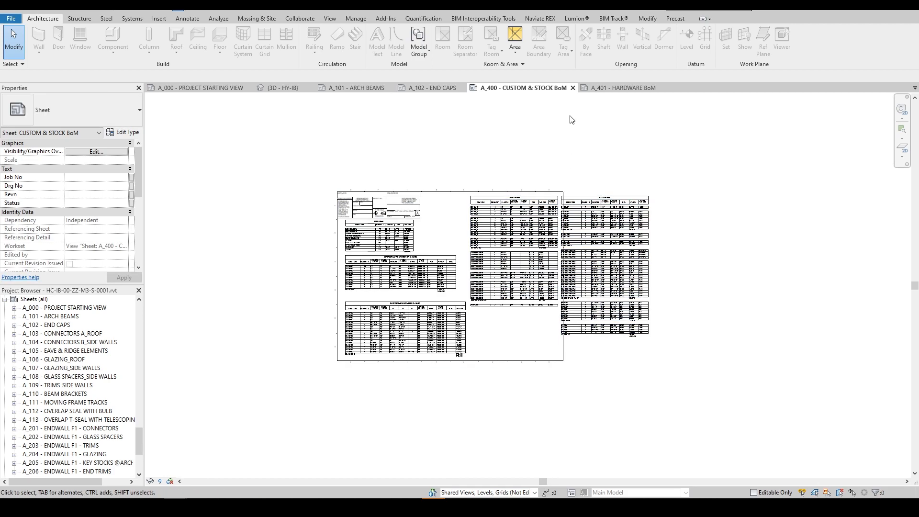
Review the hardware quantities table on the A_401 - HARDWARE BoM sheet, and return to the {3D - HY-IB} view
{"action": "left_click", "coordinate": [643, 91]}
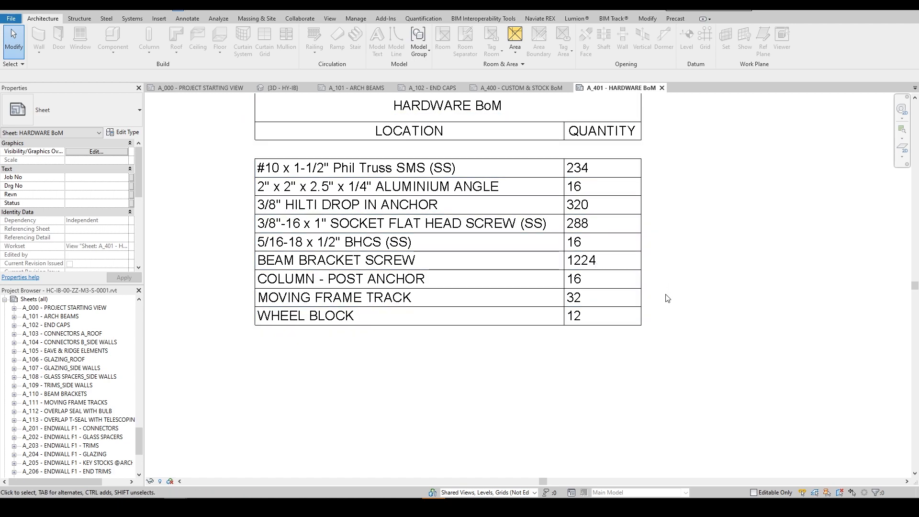
{"action": "scroll", "coordinate": [665, 295], "scroll_direction": "down", "scroll_amount": 3}
{"action": "middle_click_drag", "start_coordinate": [665, 294], "coordinate": [628, 318]}
{"action": "scroll", "coordinate": [580, 278], "scroll_direction": "up", "scroll_amount": 2}
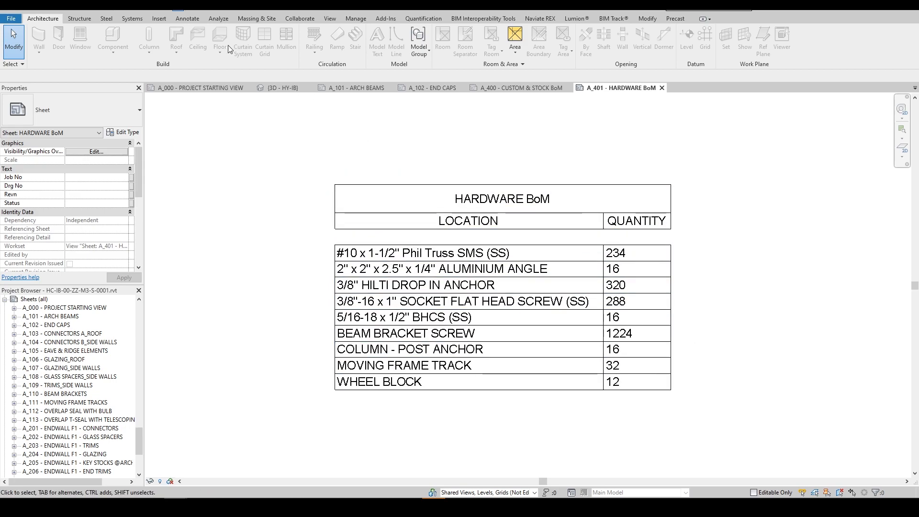
{"action": "left_click", "coordinate": [282, 87]}
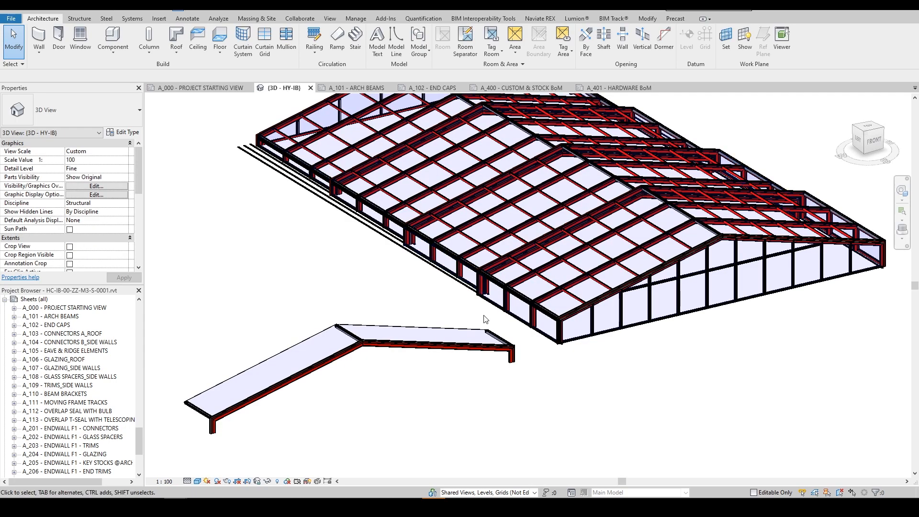